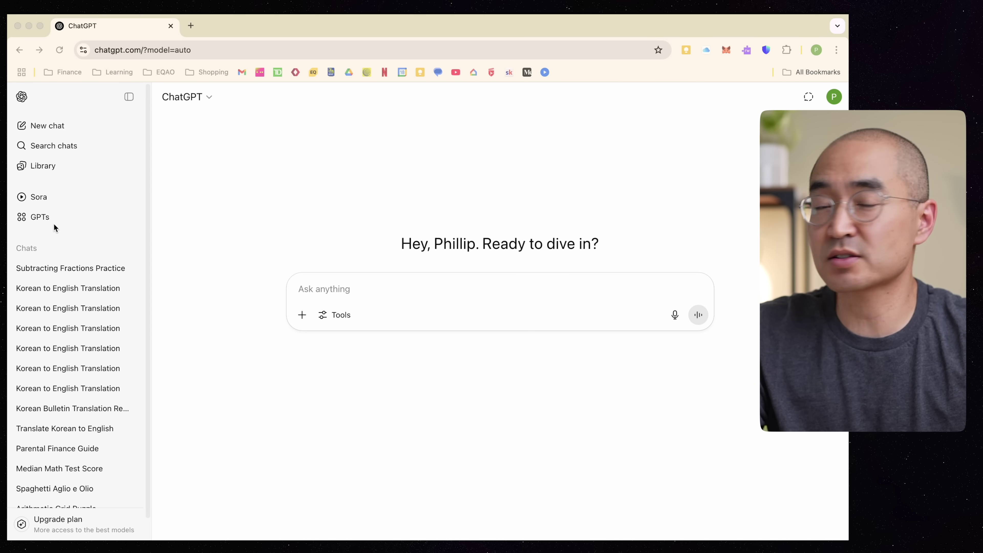
- Find the featured Canva GPT in the GPT directory and start a chat with it
left_click(48, 217)
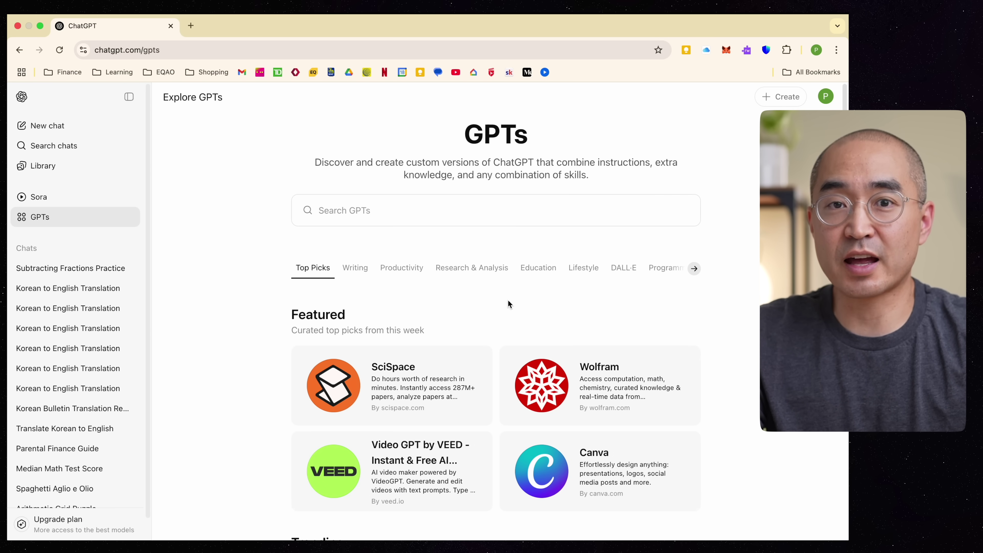
scroll(530, 336, "down", 1)
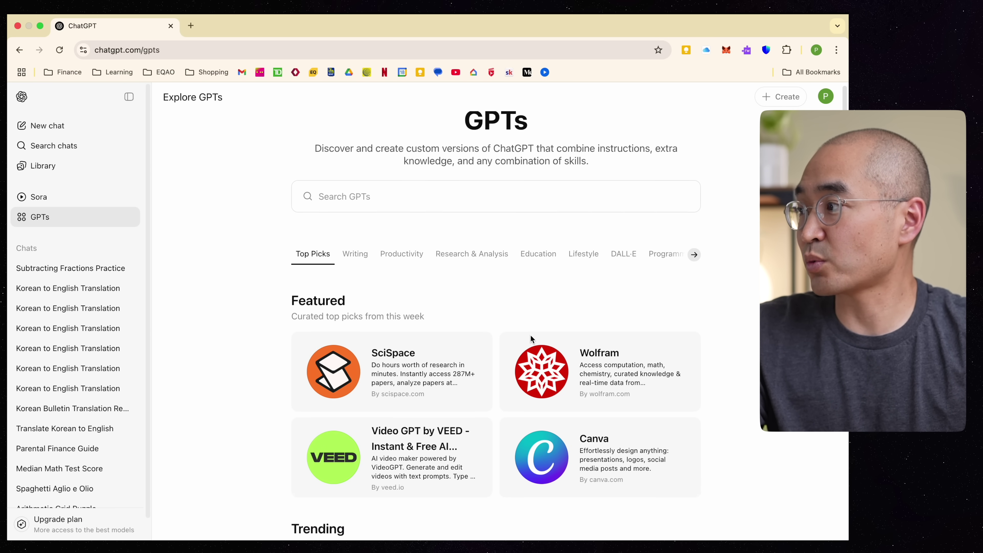
scroll(529, 338, "down", 1)
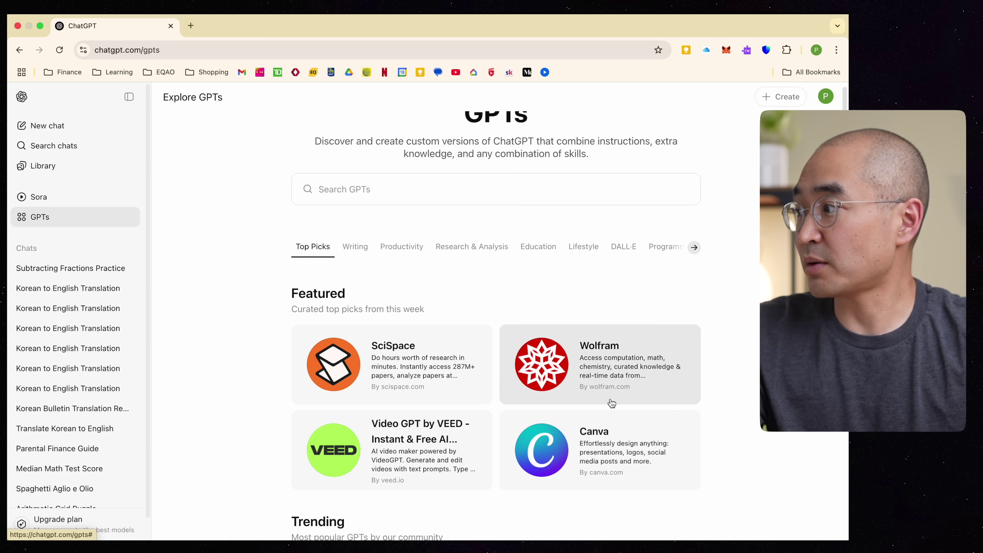
left_click(602, 469)
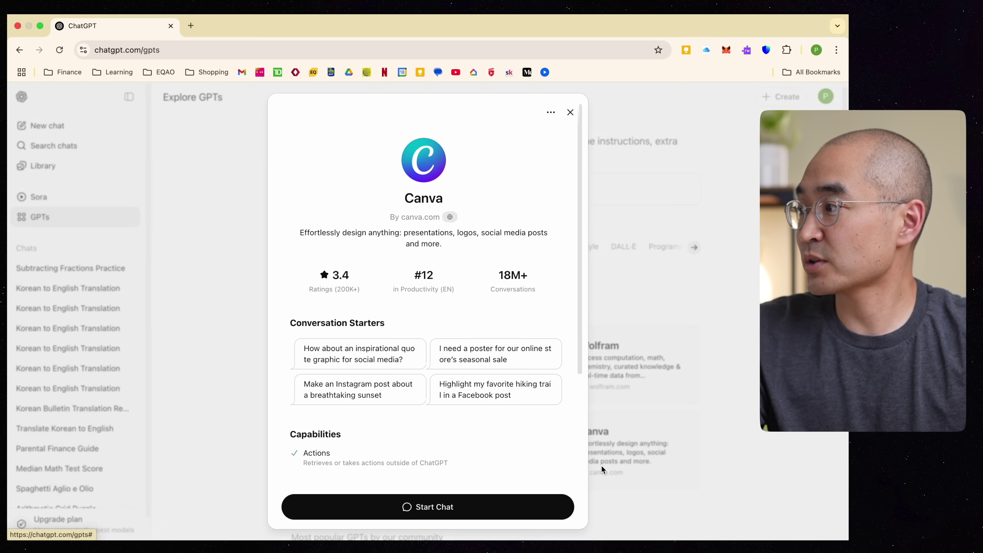
left_click(428, 509)
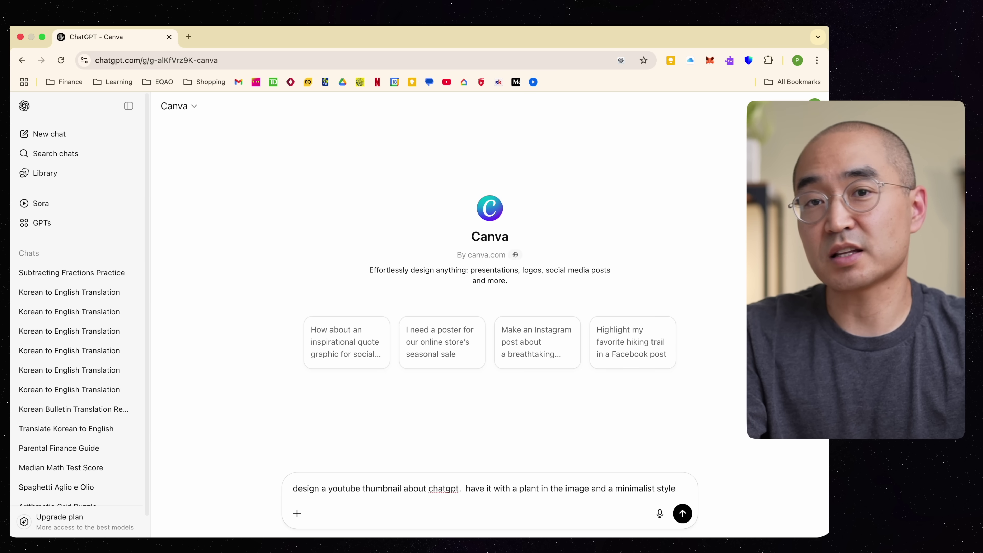
- Request a minimalist YouTube thumbnail about ChatGPT with a plant in the image, and open the Option 1 design
key("Return")
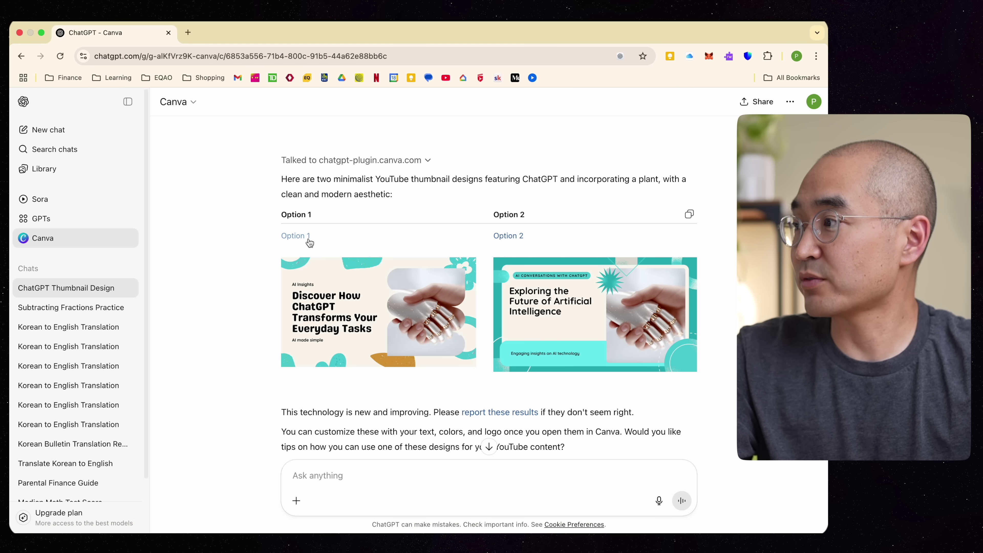
left_click(296, 237)
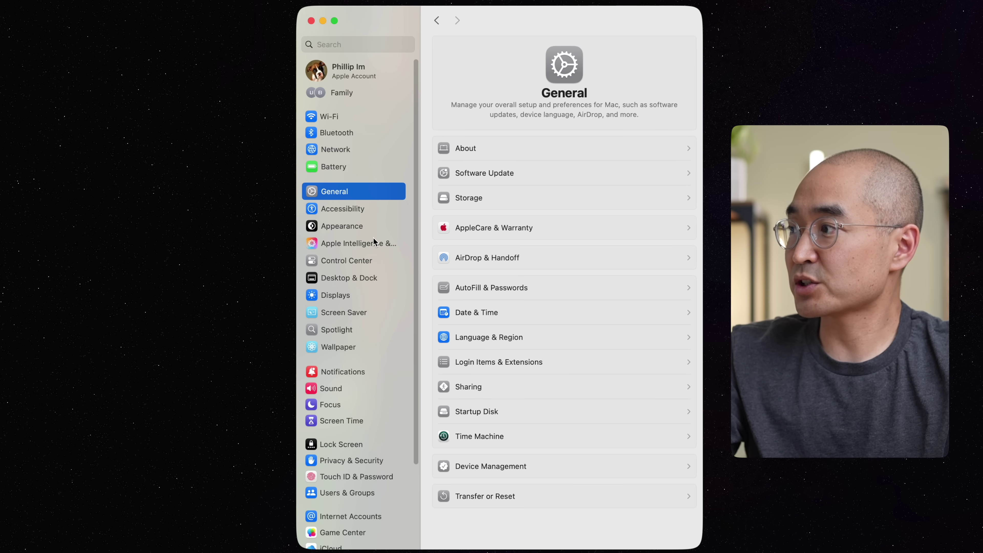
- In macOS System Settings, set up the ChatGPT extension under Apple Intelligence & Siri and enable it without an account
left_click(372, 247)
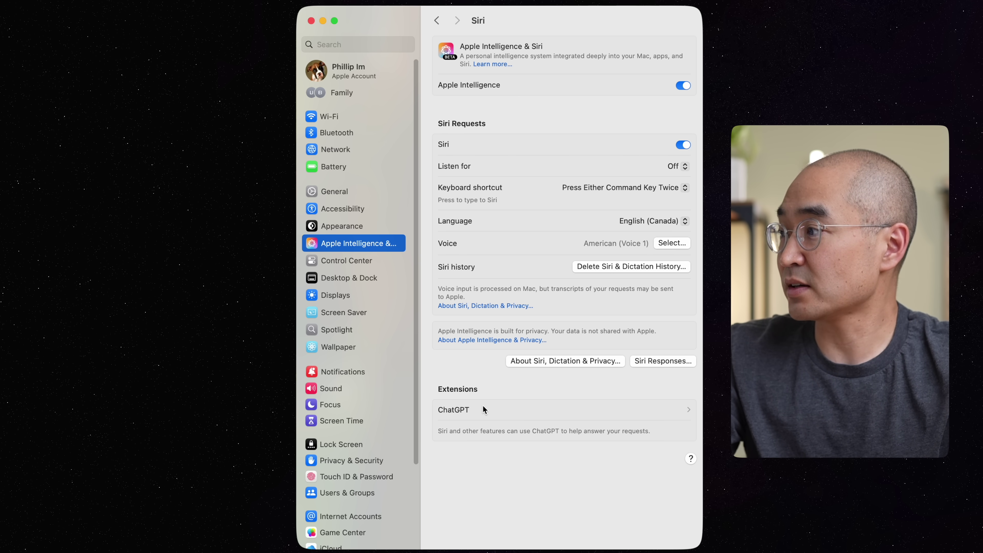
left_click(475, 410)
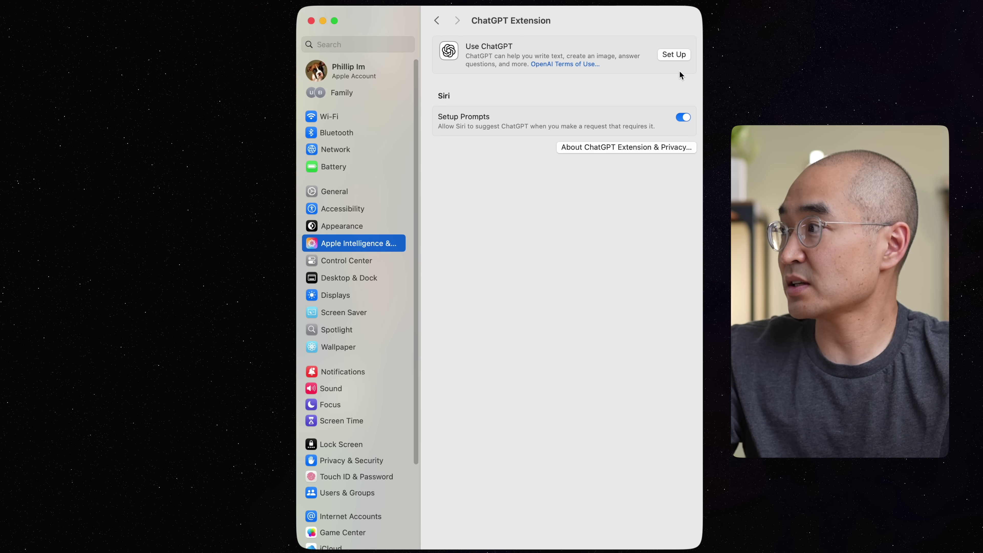
left_click(674, 57)
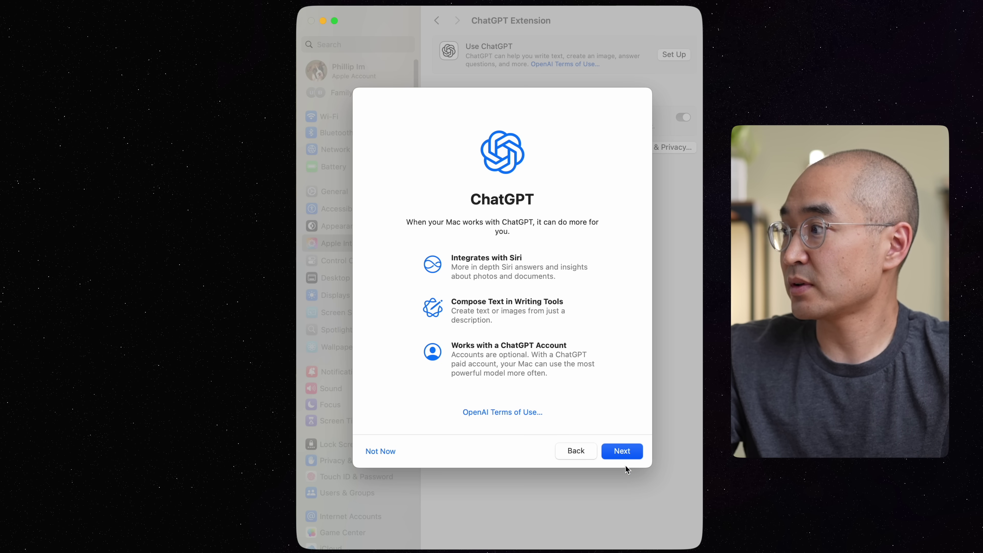
left_click(622, 451)
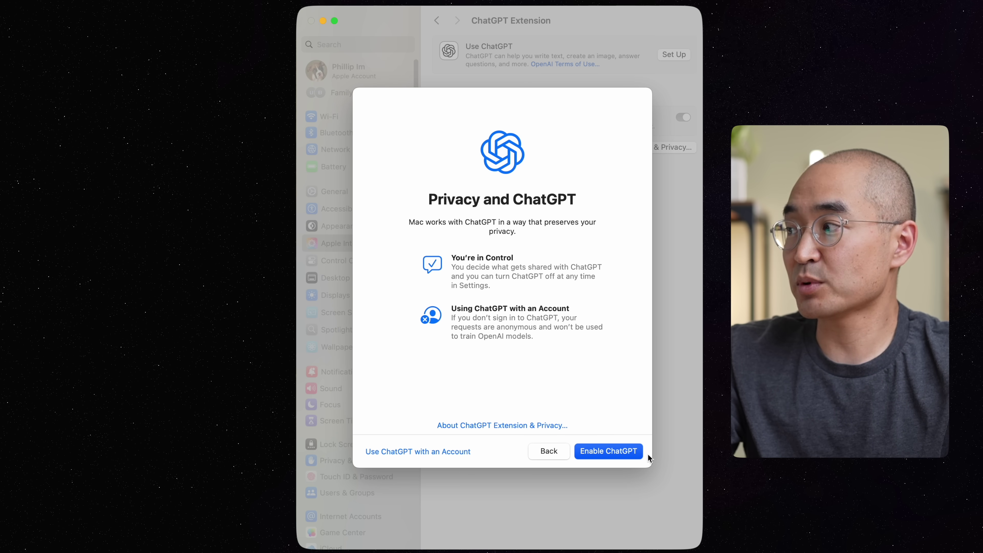
left_click(599, 451)
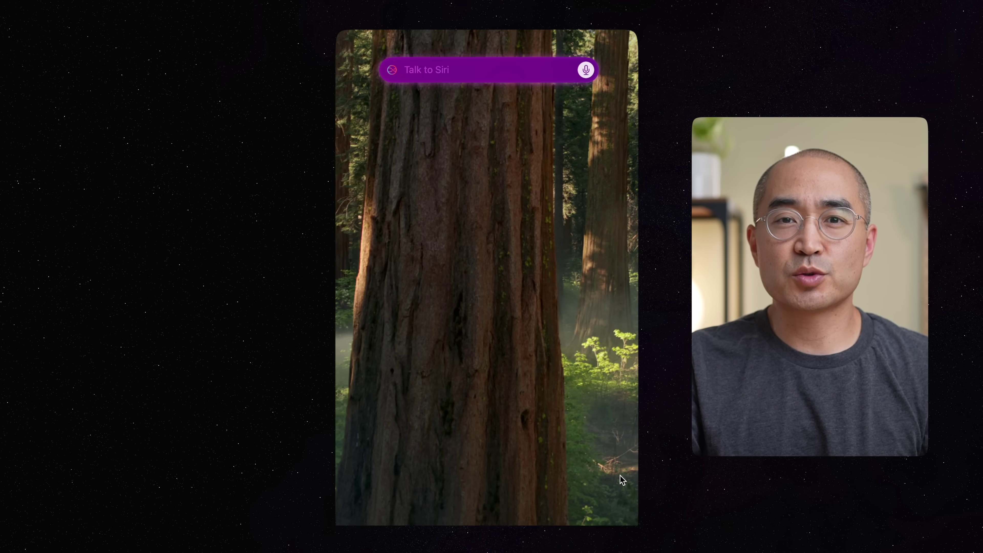
- Ask Siri to write a YouTube script about 10 minutes long on the best case scenarios of ChatGPT
type("Write me a YouTube script that's about")
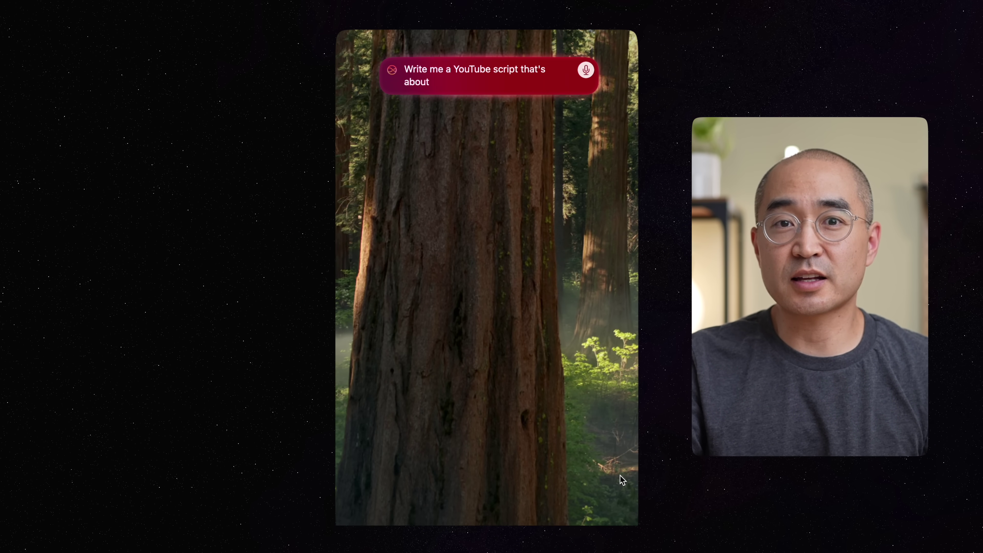
type(" 10 minutes length that talks about the best")
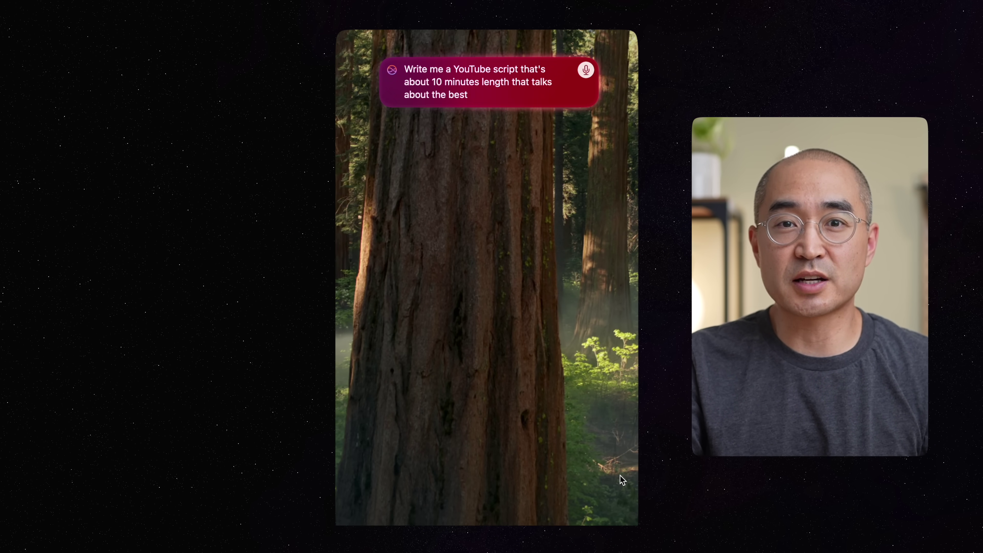
type(" used cases scenarios of ChatGPT")
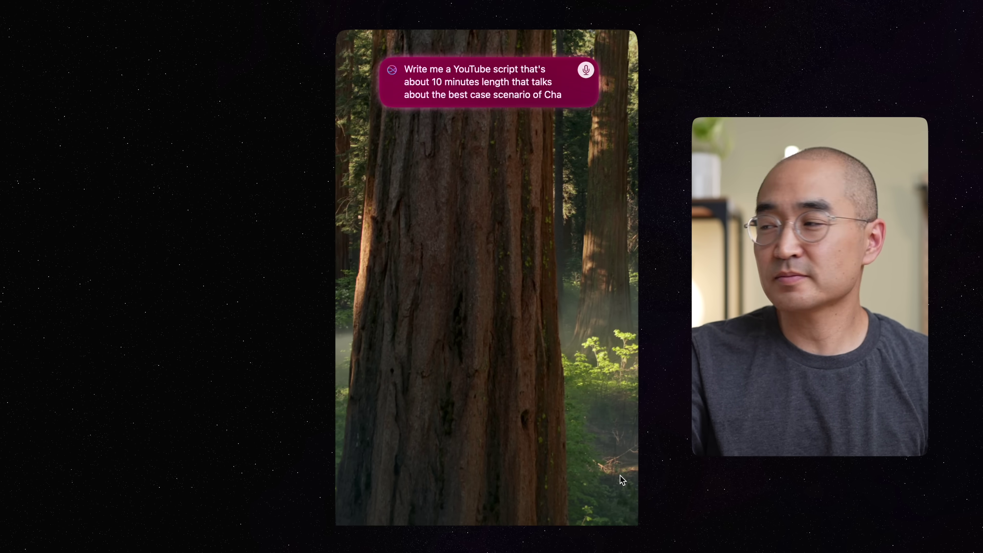
key("Return")
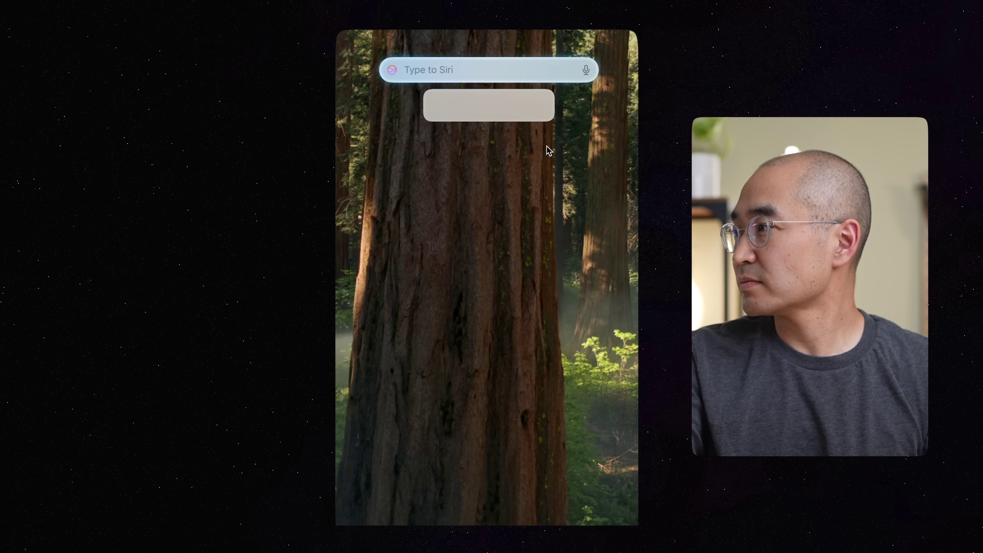
left_click(586, 70)
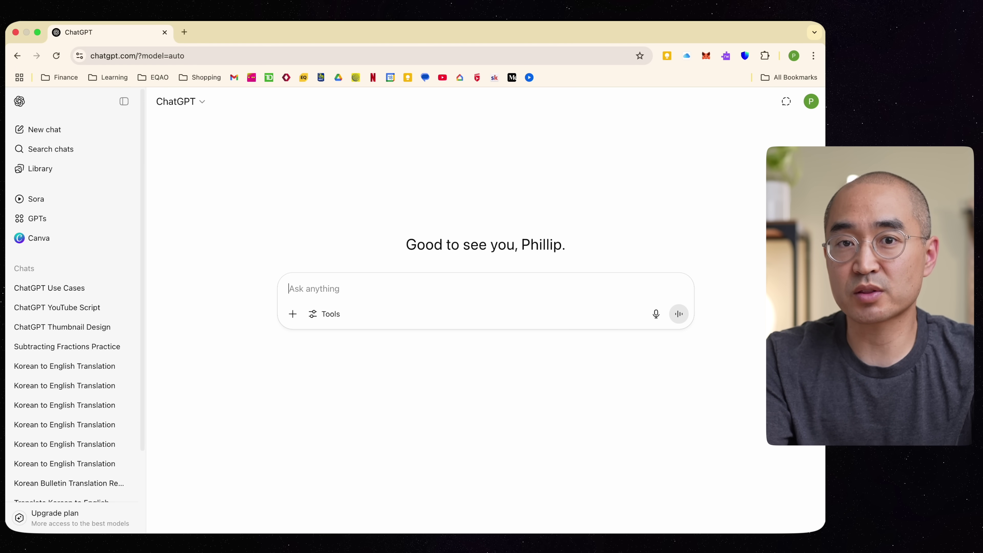
- In ChatGPT in the browser, request "canvas write me a youtube script about chatgpt" and review the script from its beginning
type("canvas")
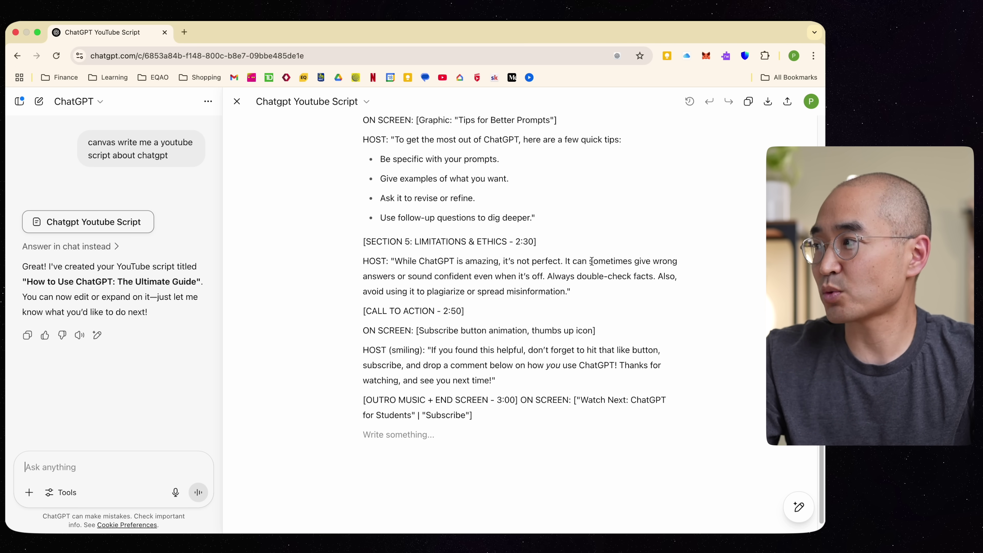
scroll(470, 284, "up", 10)
scroll(470, 284, "up", 5)
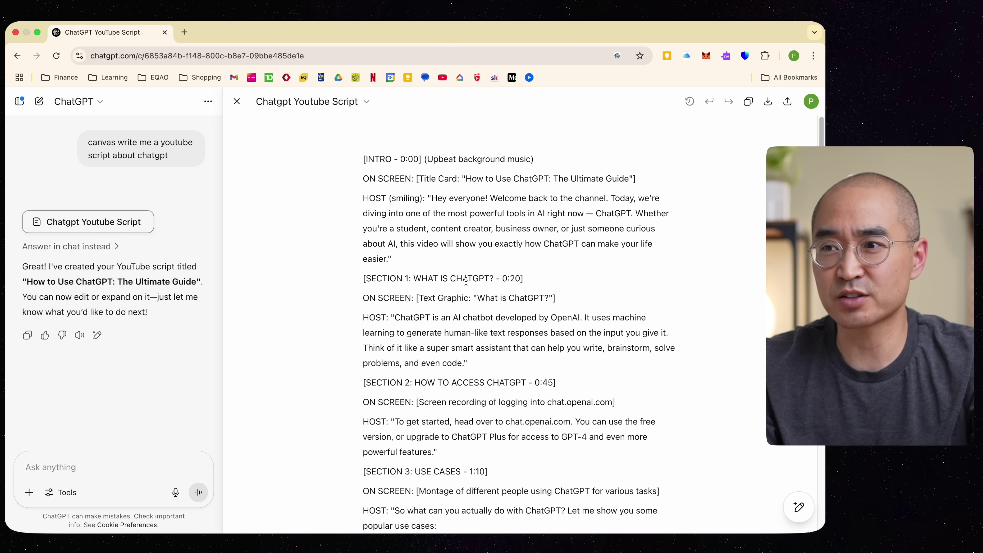
- Replace "Hey everyone" with "Hi" in the host's opening line of the canvas script
left_click(516, 256)
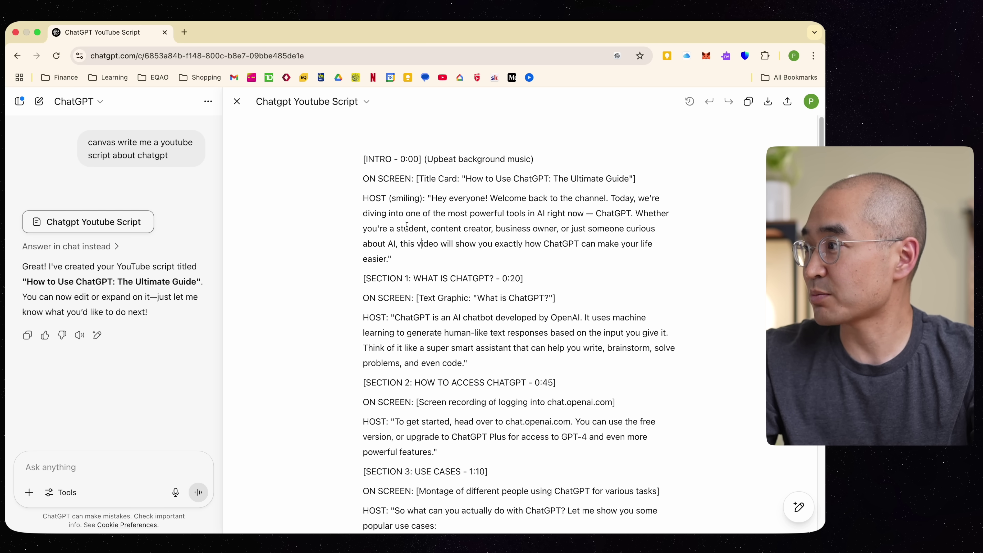
left_click_drag(435, 198, 485, 199)
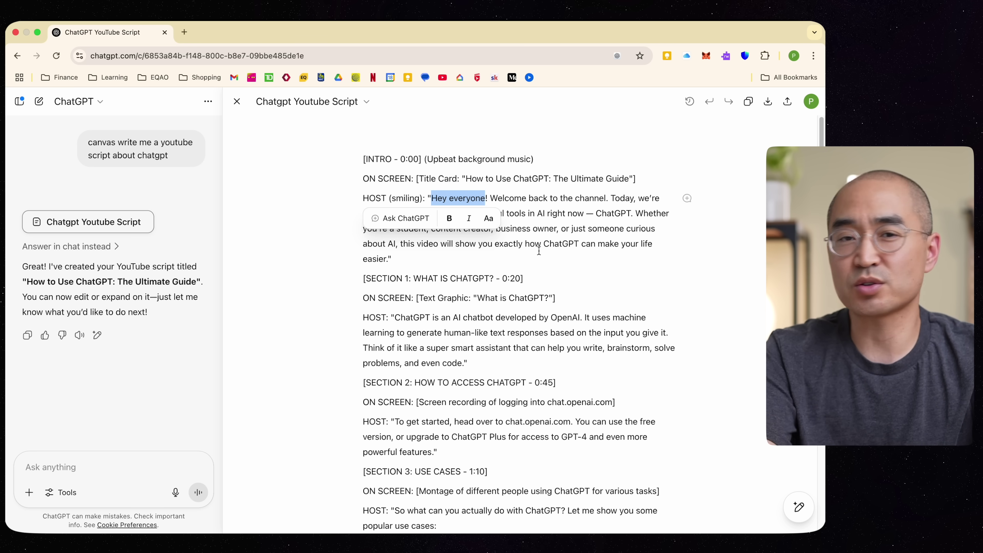
type("Hi")
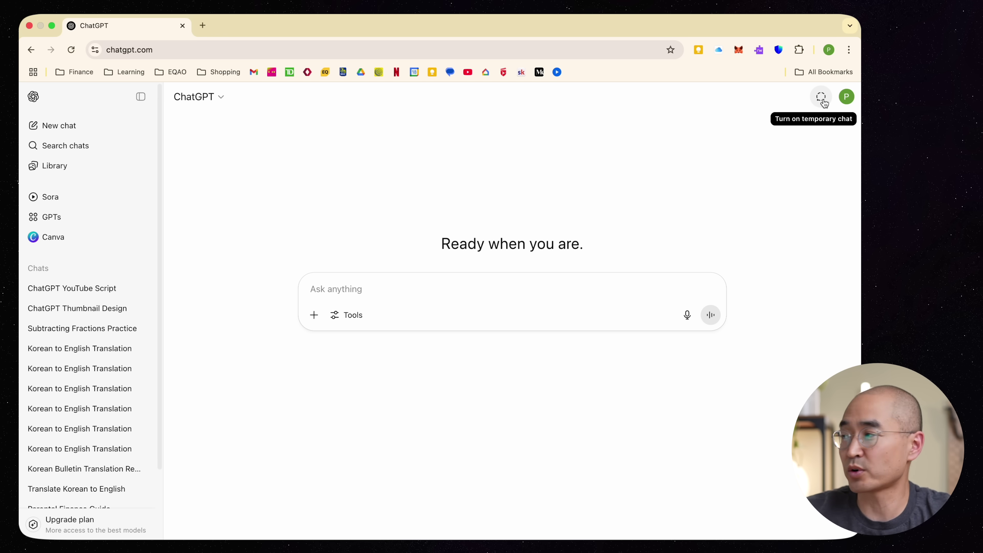
- Turn on temporary chat, accept its notice, and send the prompt "script a youtube video for me"
left_click(821, 97)
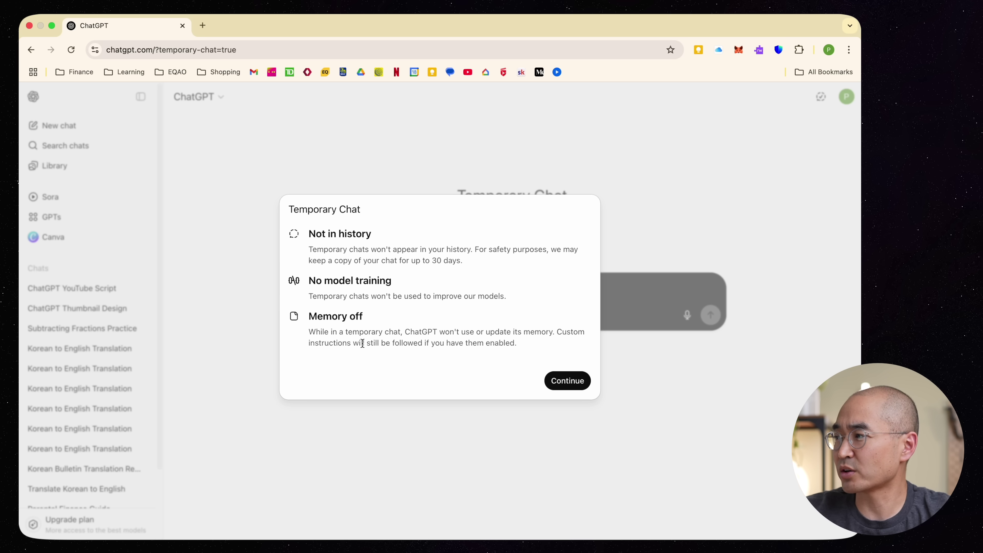
left_click(555, 380)
key("BackSpace")
key("BackSpace")
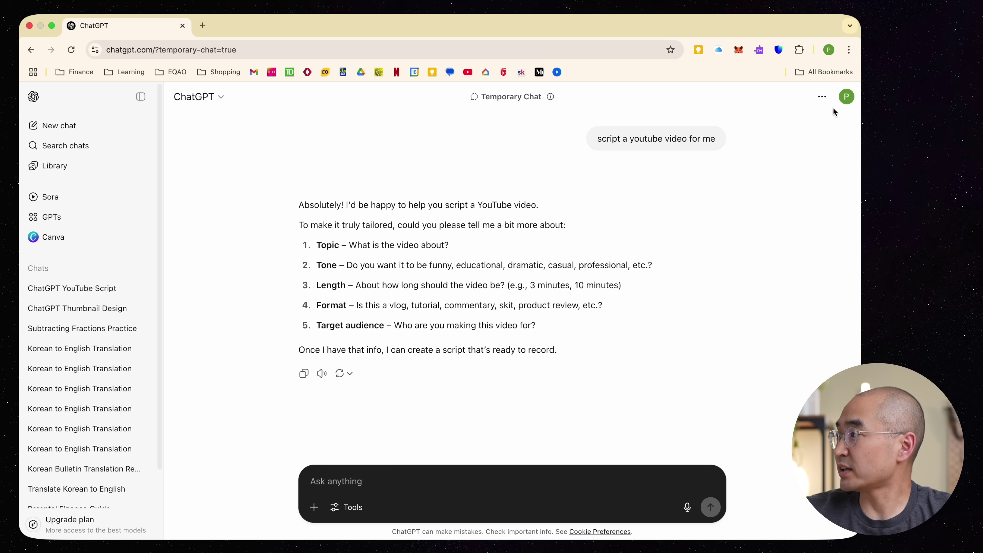
- Delete the temporary chat and confirm the deletion
left_click(822, 96)
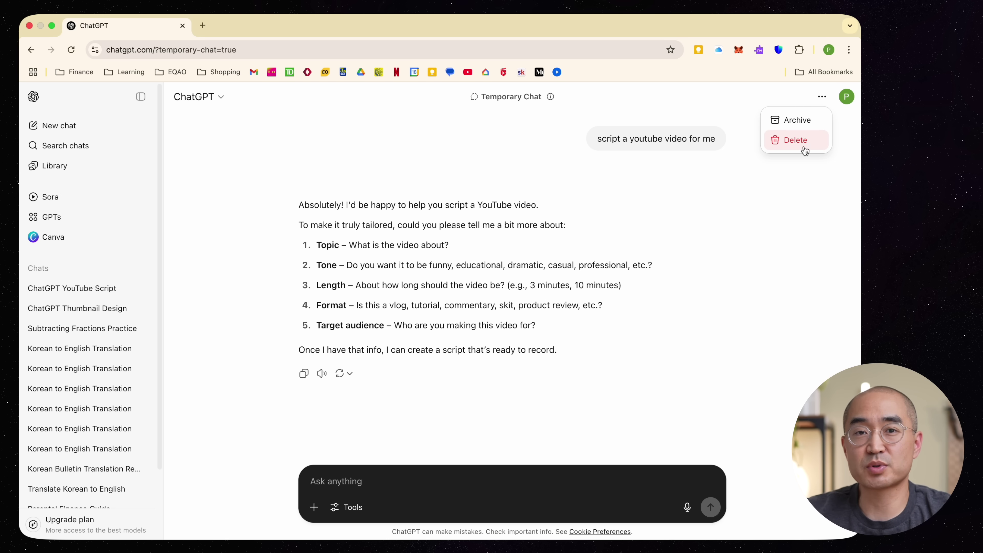
left_click(795, 140)
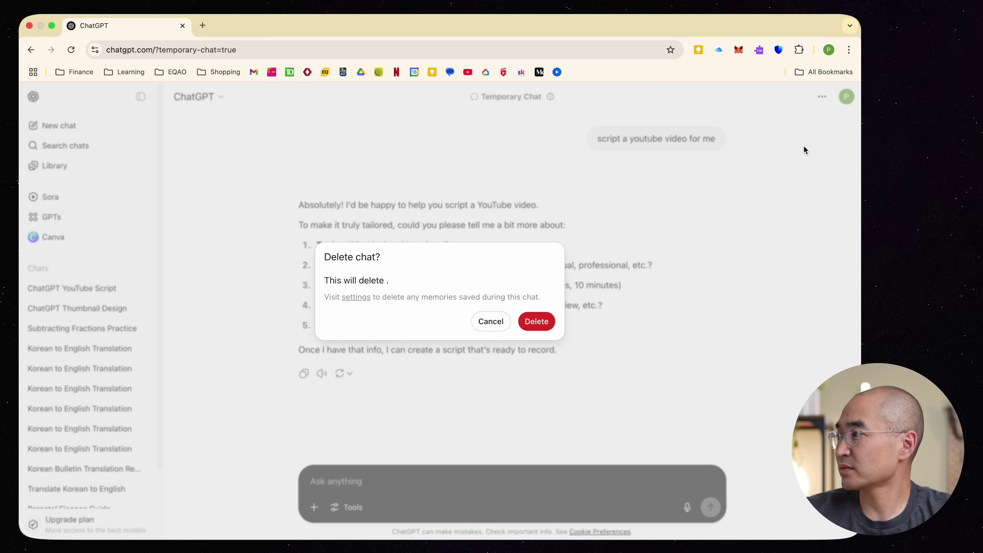
left_click(536, 321)
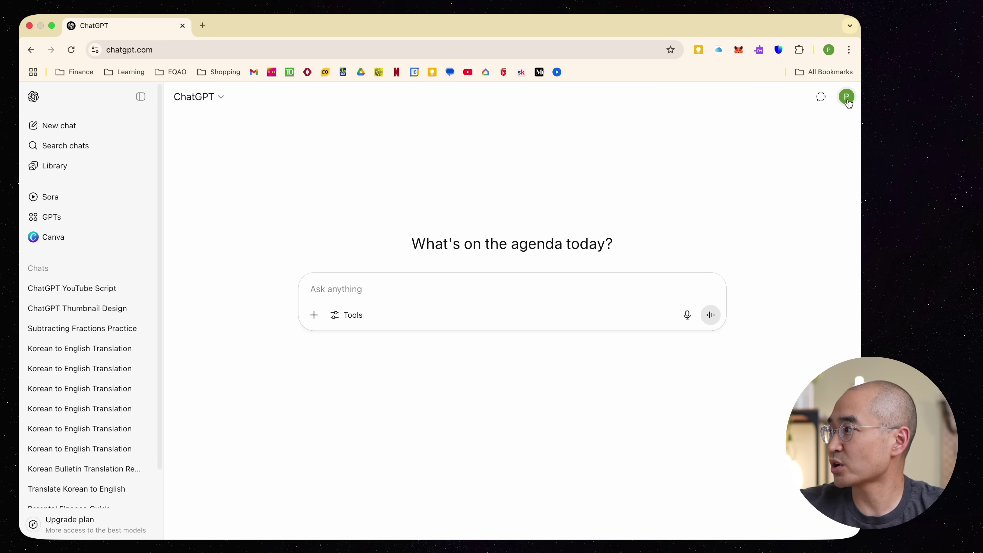
- In the account's data control settings, turn off "Improve the model for everyone" and save the change
left_click(846, 99)
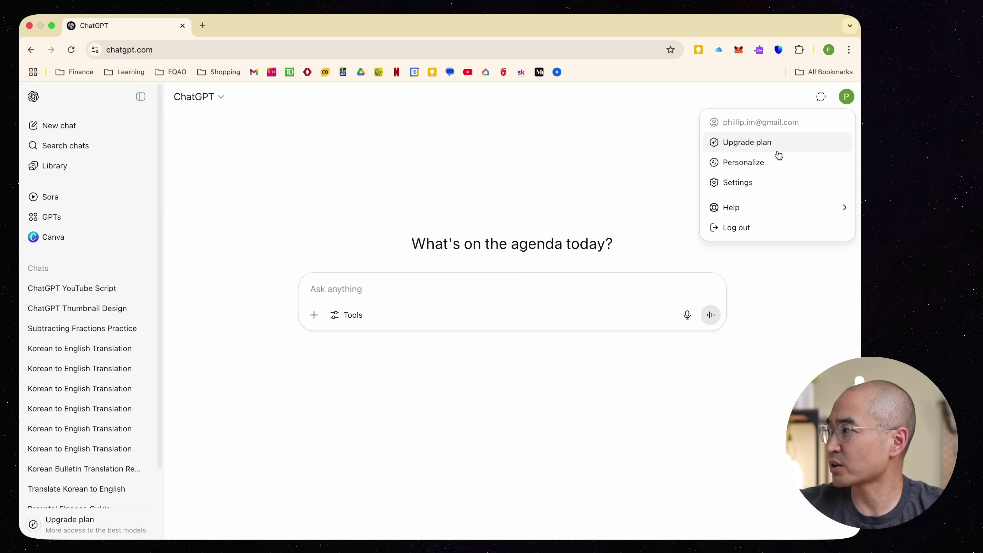
left_click(750, 182)
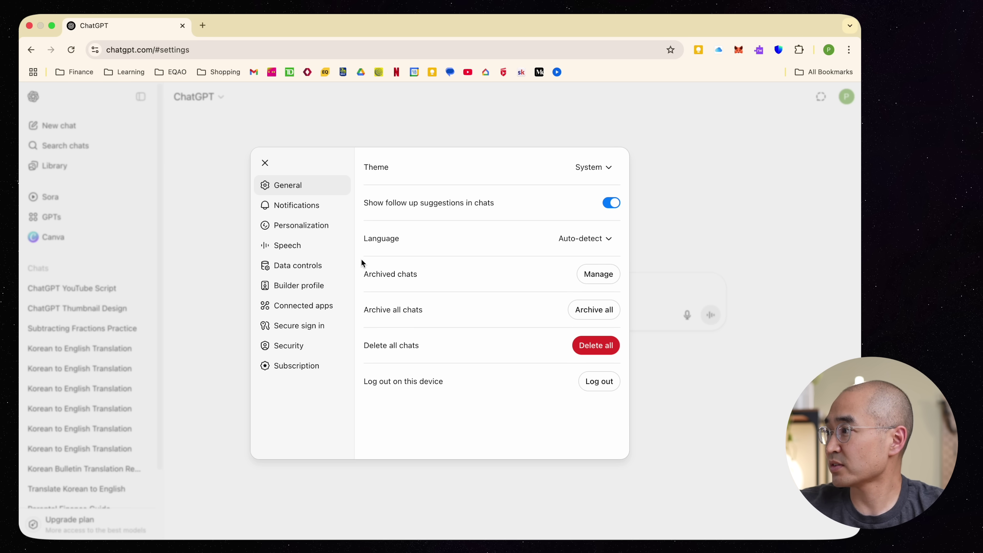
left_click(301, 266)
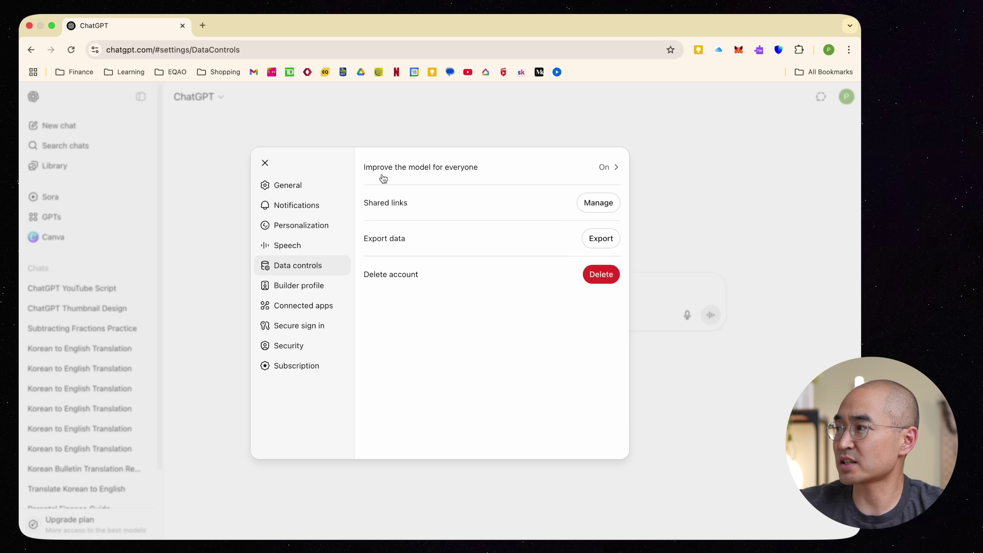
left_click(601, 167)
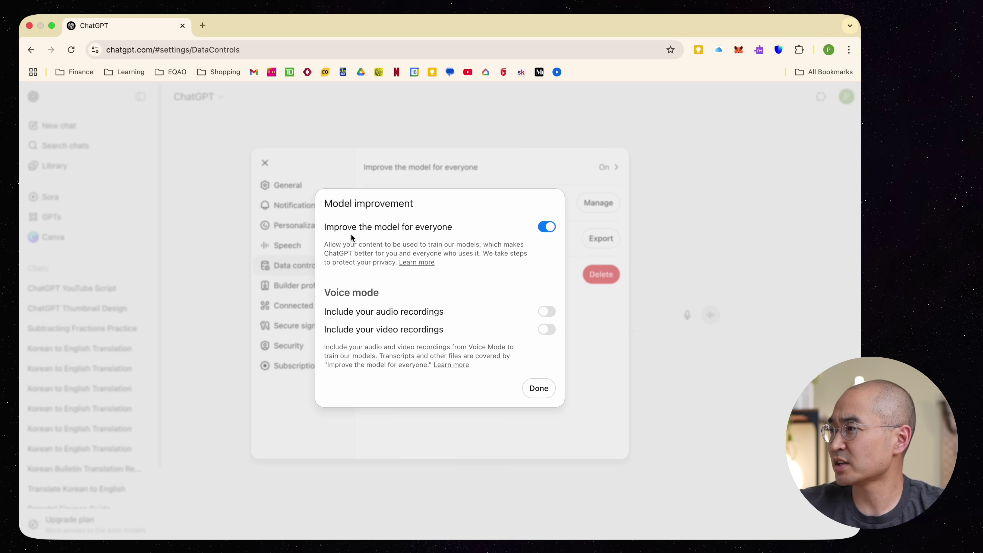
left_click(548, 228)
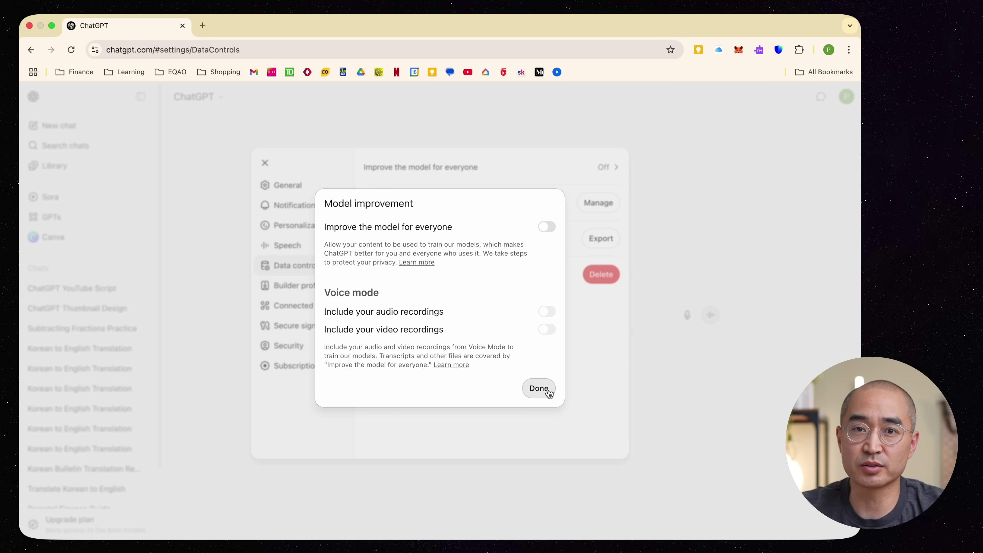
left_click(538, 388)
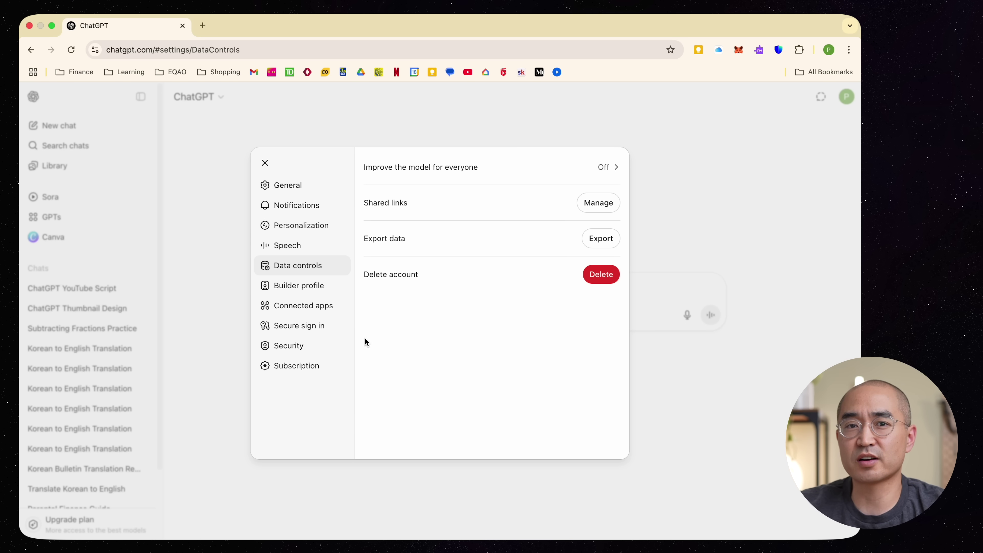
- In the personalization settings, turn off "Reference chat history" under Memory
left_click(311, 228)
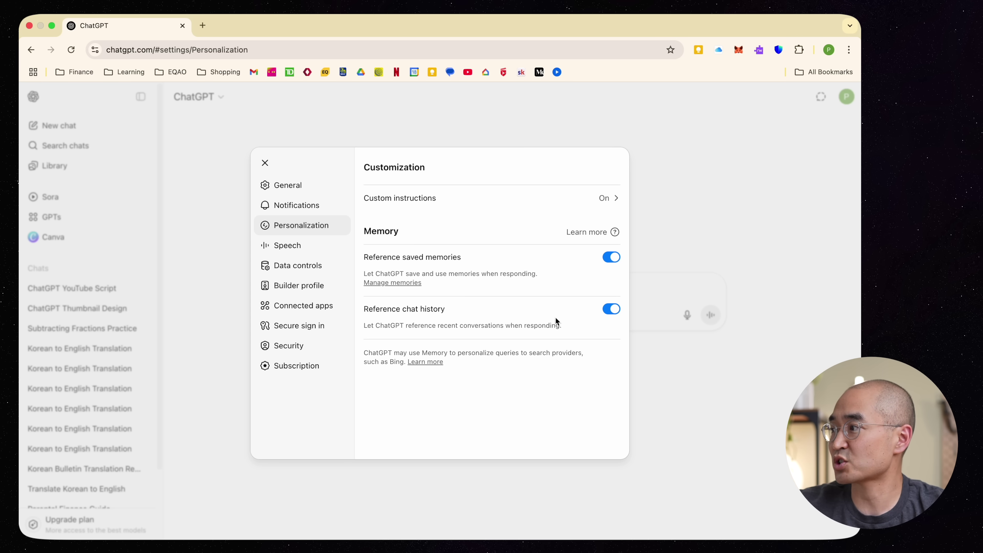
left_click(613, 305)
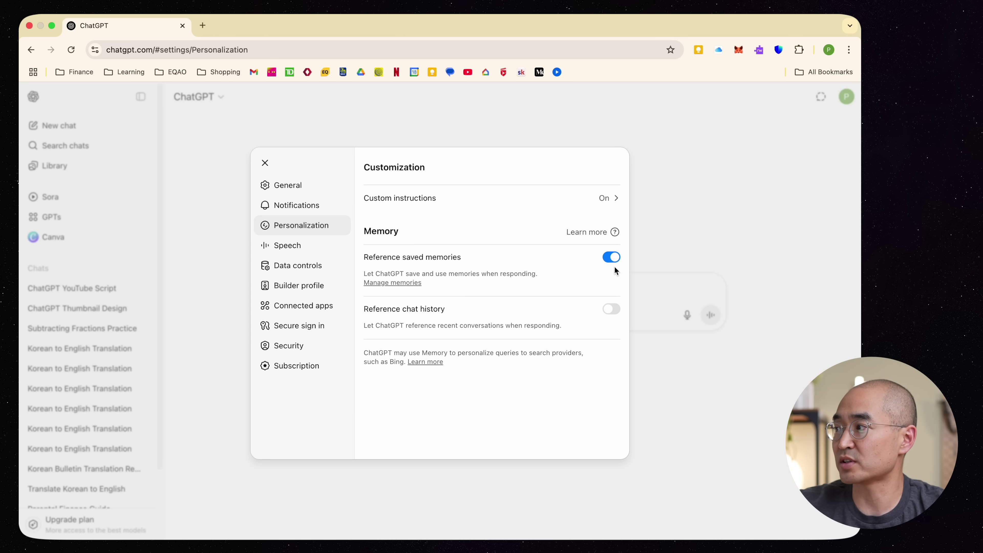
- Turn off "Reference saved memories" in the personalization settings
left_click(613, 258)
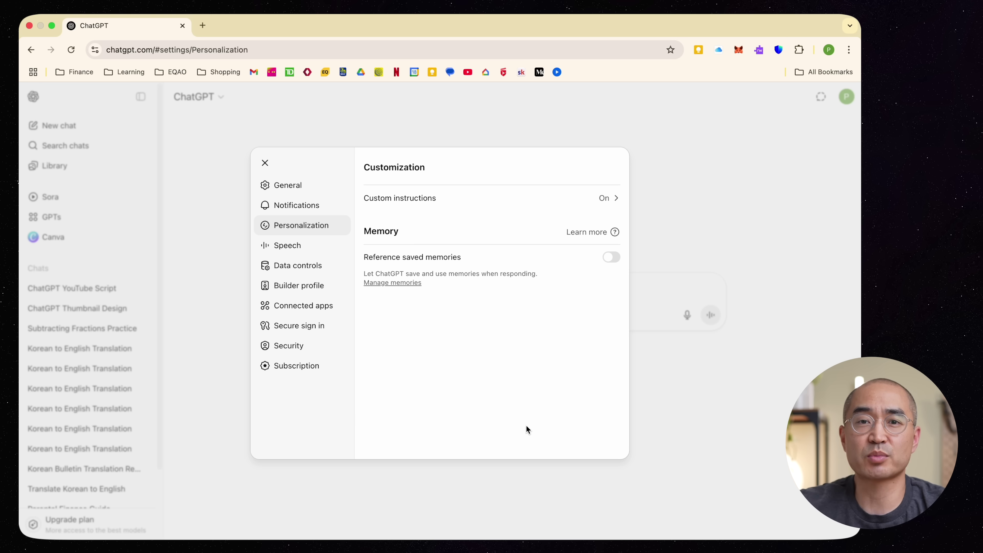
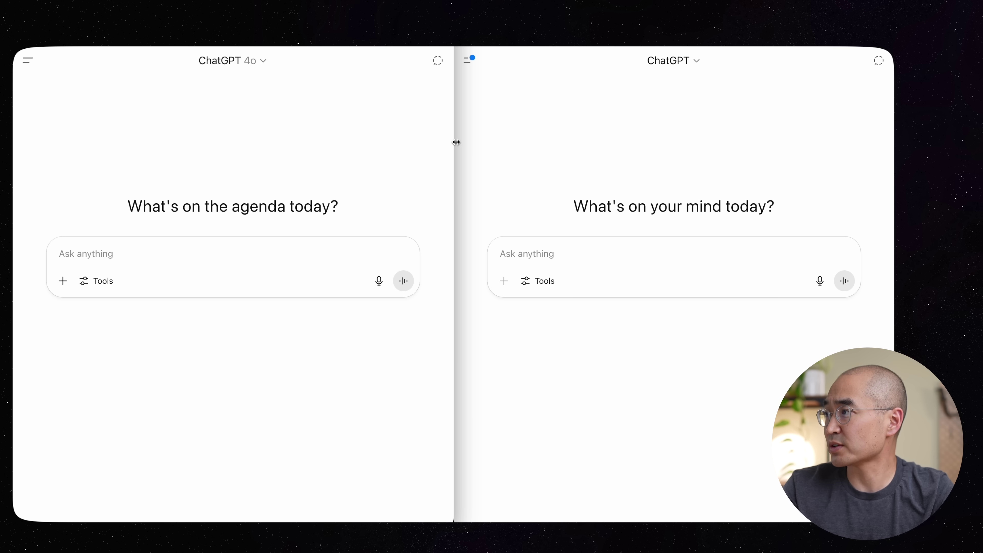
- Expand the sidebars of the Plus and Free accounts and view the Plus account's "Travel Plans to Korea" and "Youtube Channel" projects
left_click(28, 60)
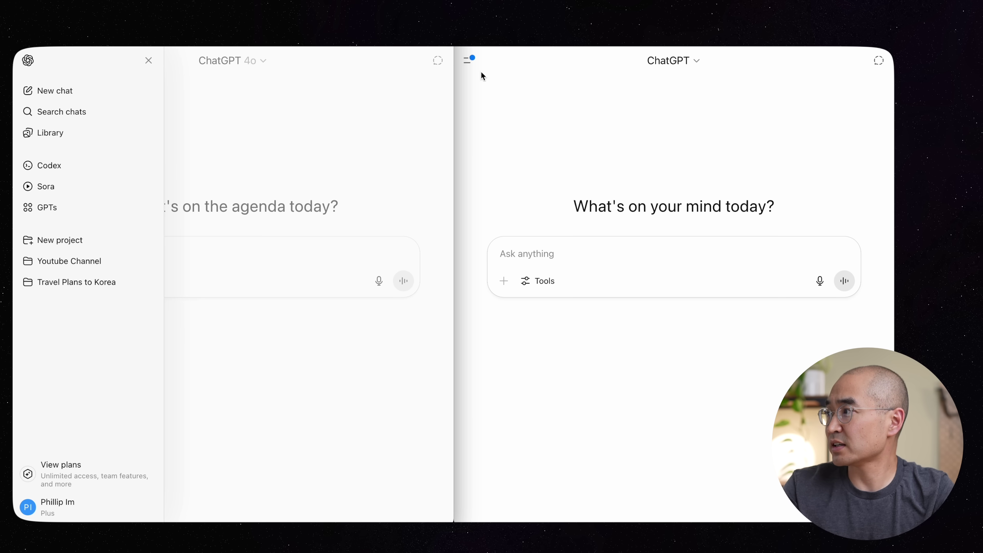
left_click(470, 61)
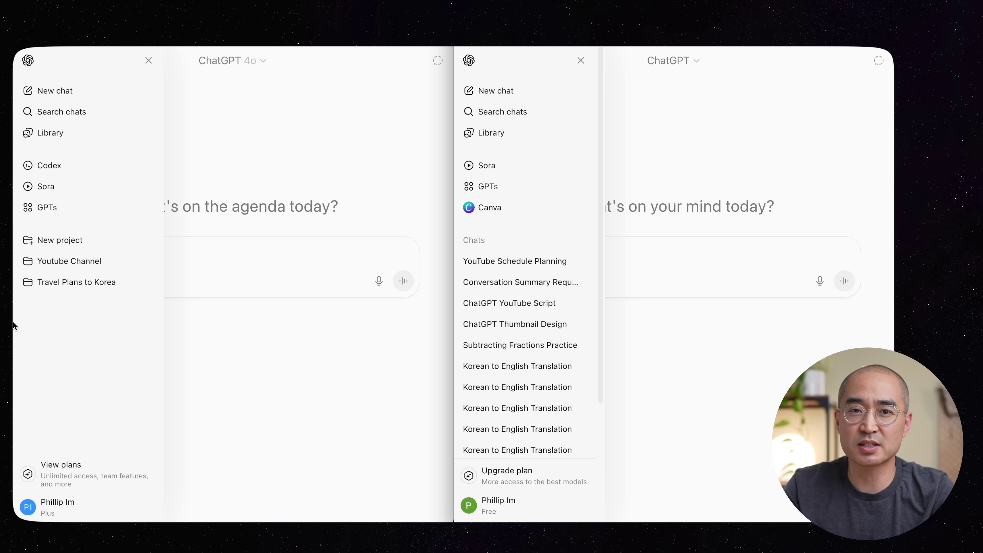
left_click(69, 287)
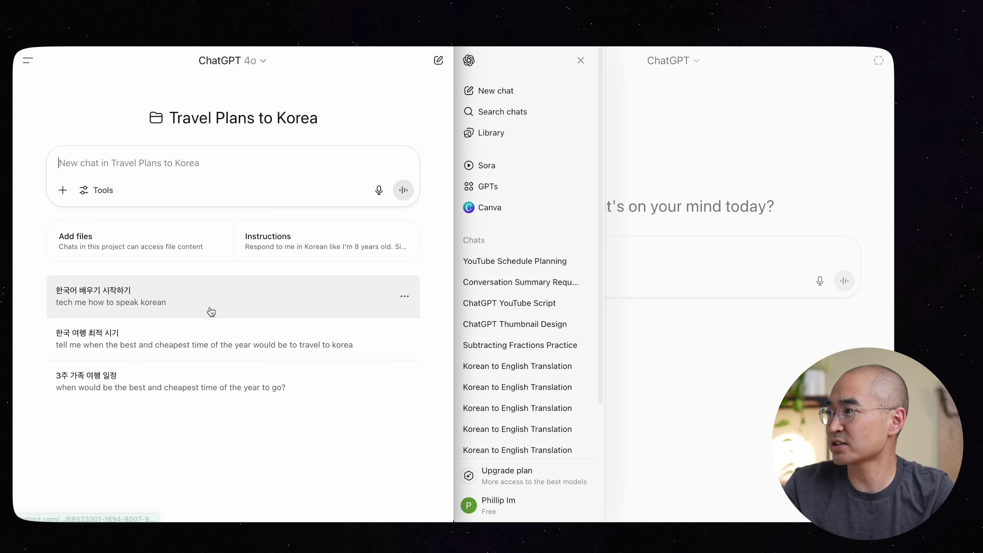
left_click(31, 63)
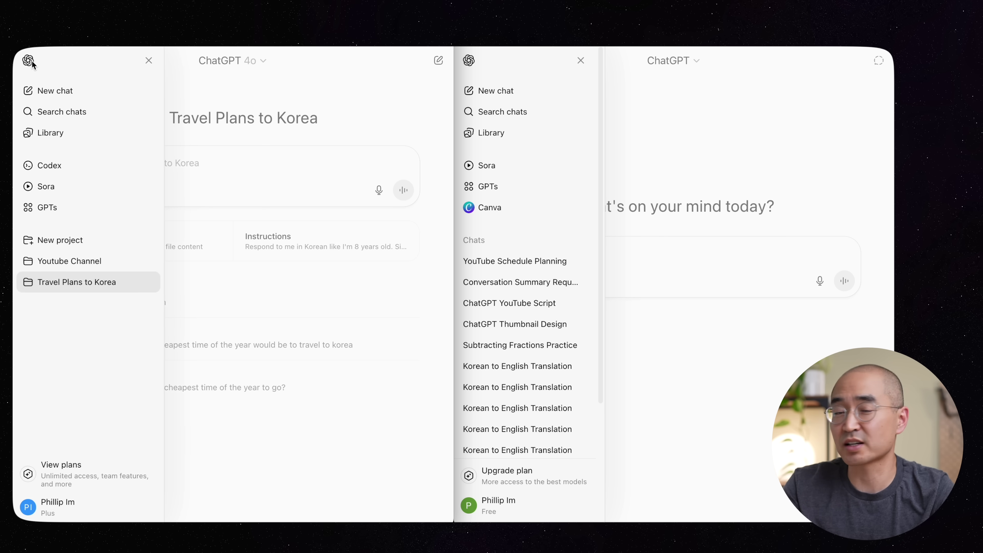
left_click(85, 270)
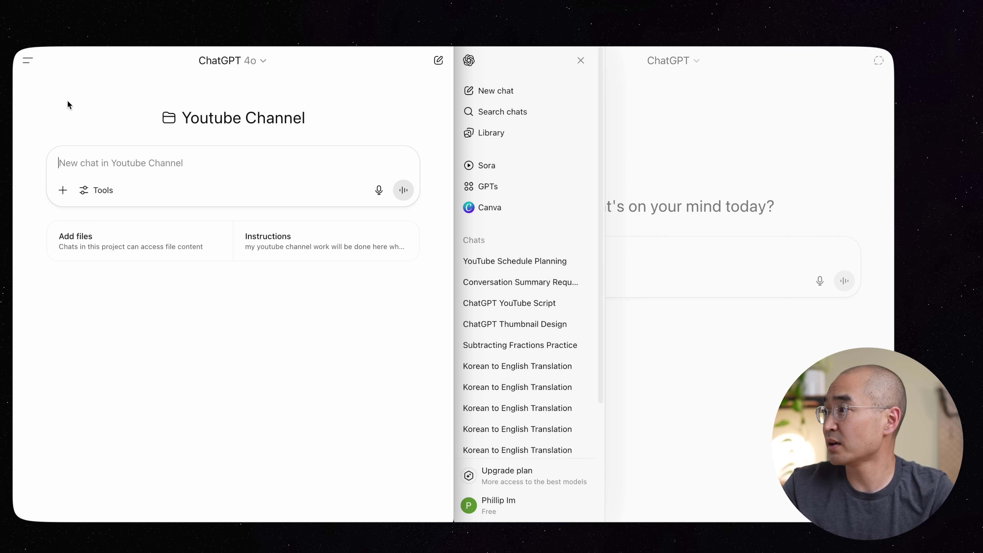
left_click(27, 62)
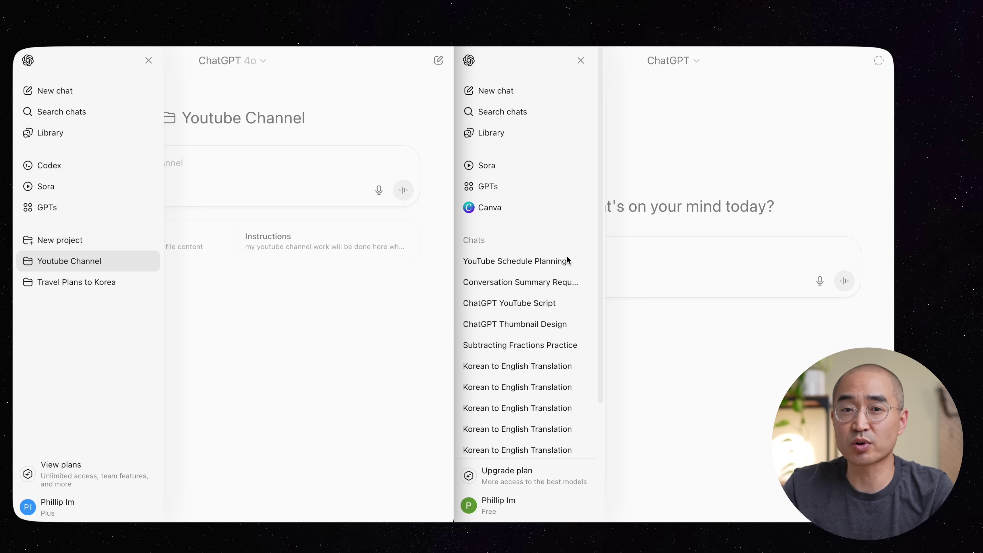
- Look through the Free account's list of past chats for comparison with the Plus account's projects
scroll(546, 350, "down", 3)
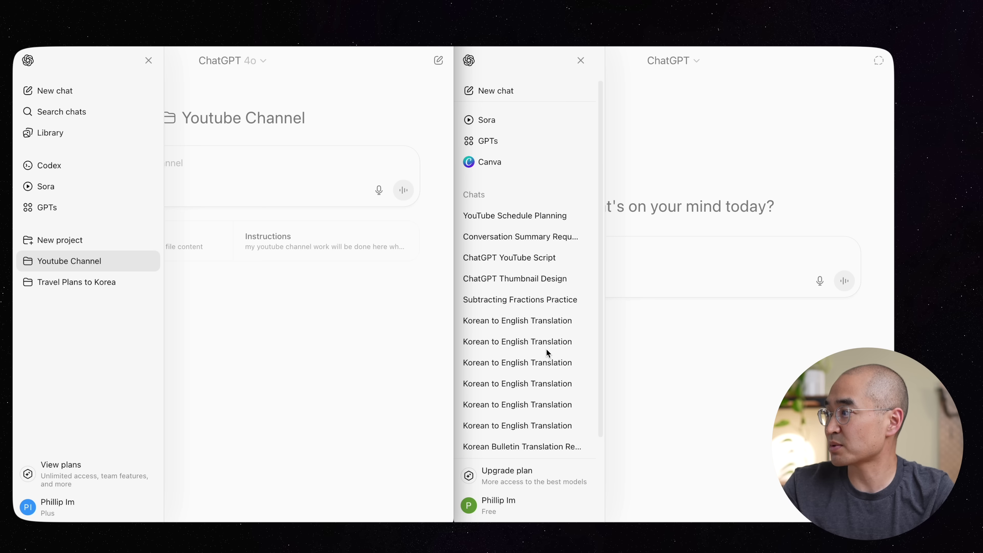
scroll(547, 350, "down", 4)
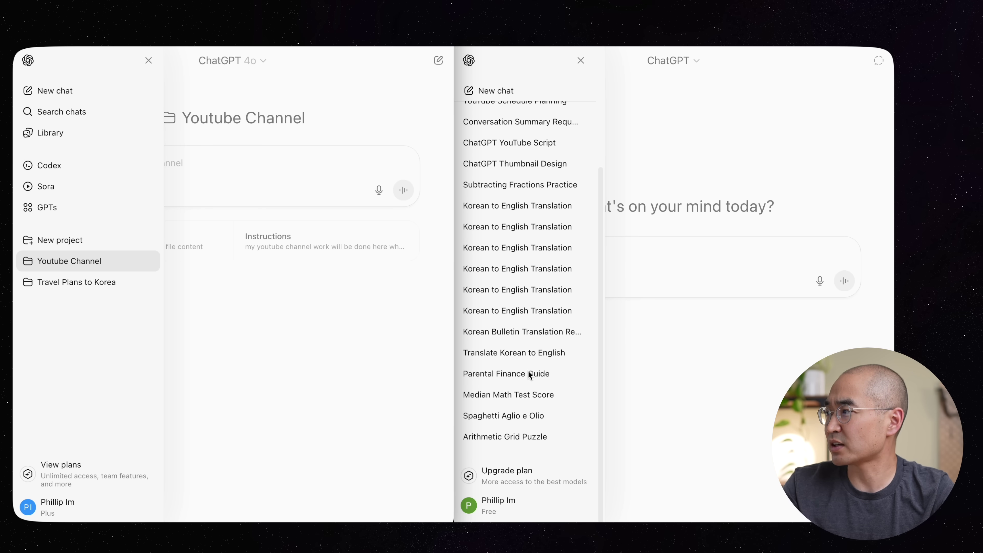
scroll(528, 370, "up", 6)
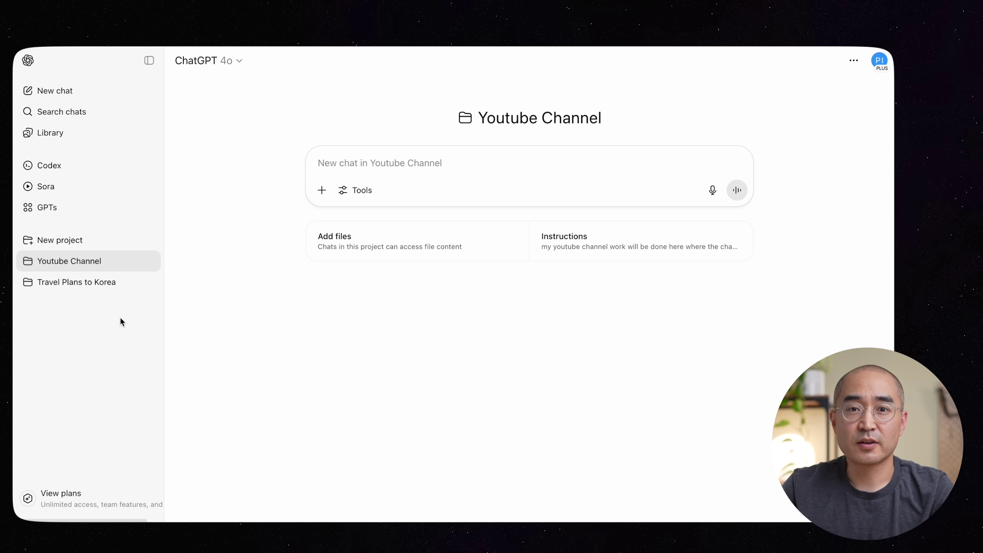
- Review the chats and instructions in the "Travel Plans to Korea" project, and return to the "Youtube Channel" project
left_click(99, 282)
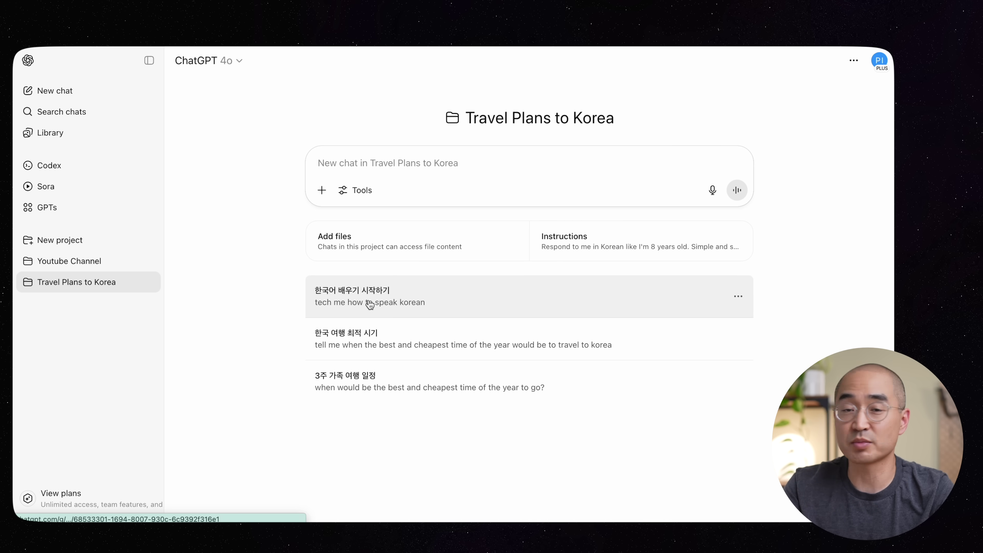
left_click(69, 260)
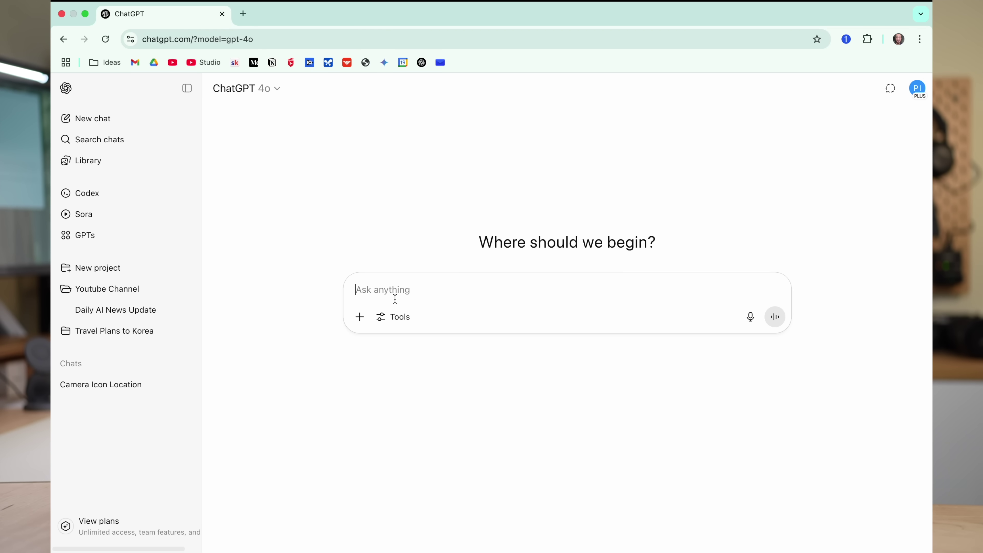
- Send the prompt "tasks provide new ai news every morning at 8am" in a new chat to schedule a recurring task
type("tasks provide new")
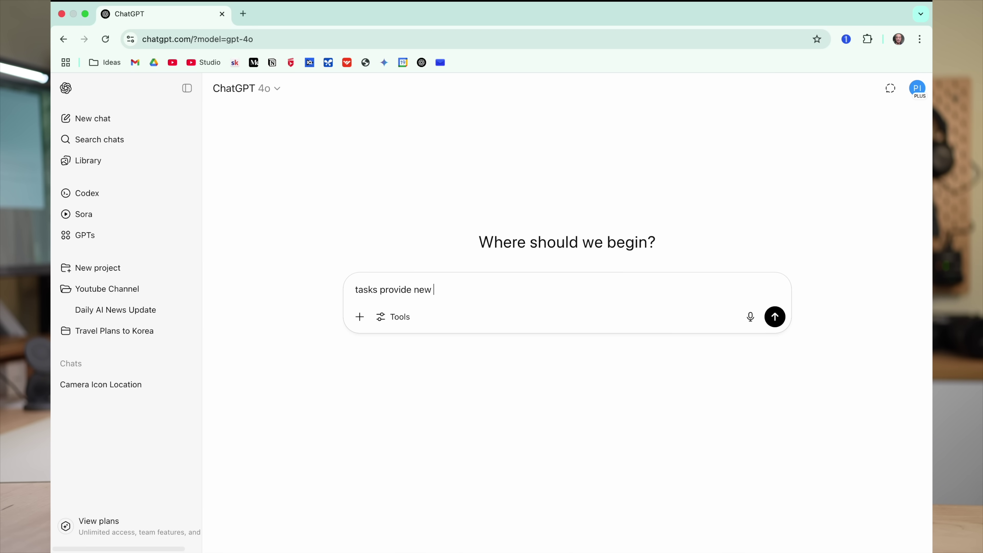
type(" ai news every morning at 8am")
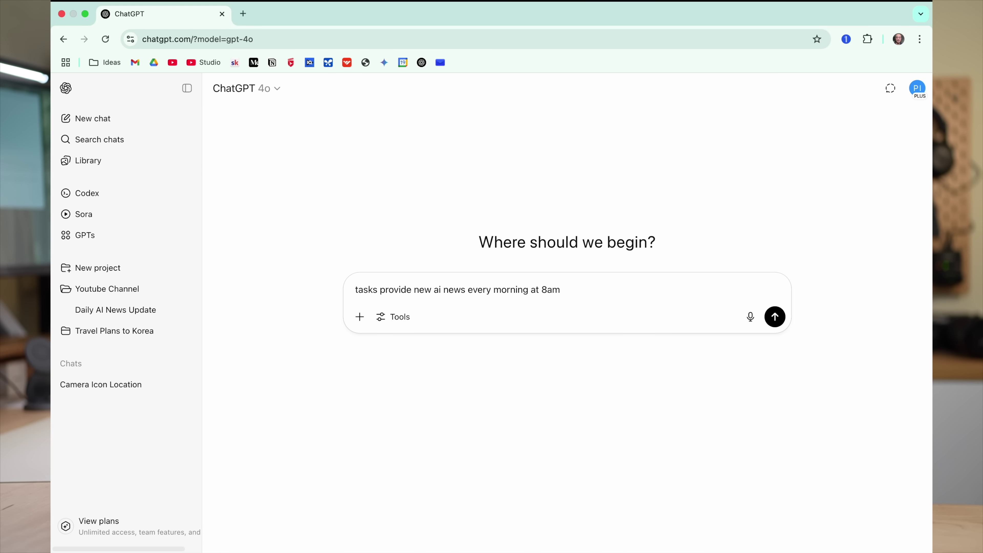
key("Return")
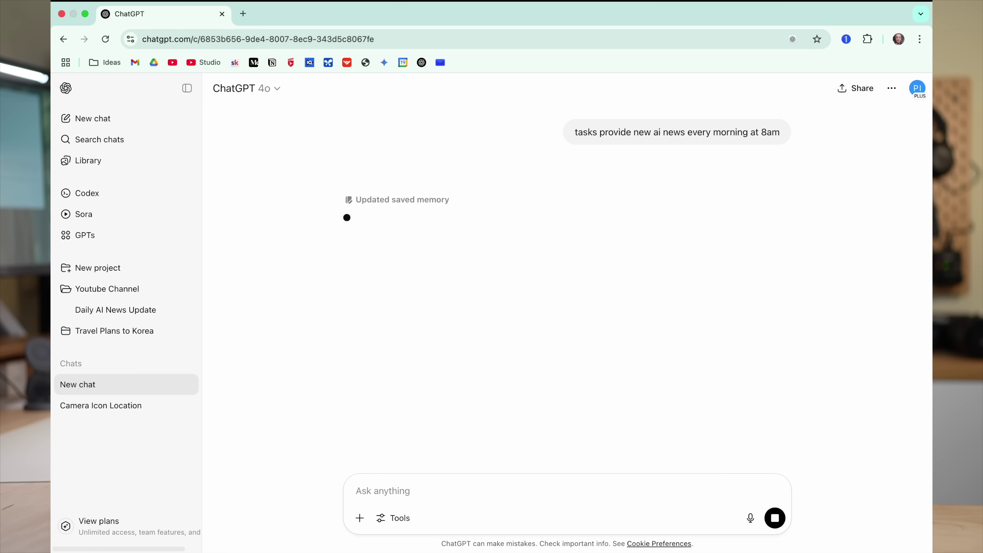